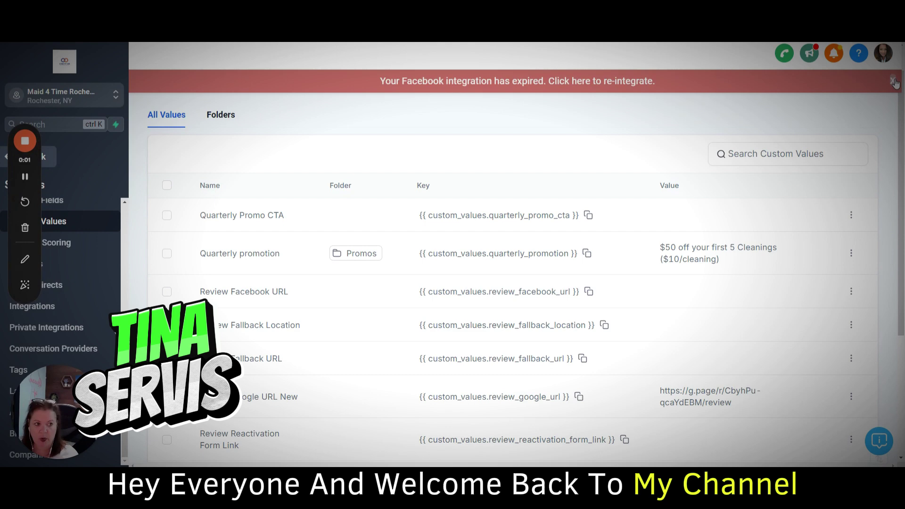
Dismiss the expired Facebook integration banner at the top of the page.
click(894, 81)
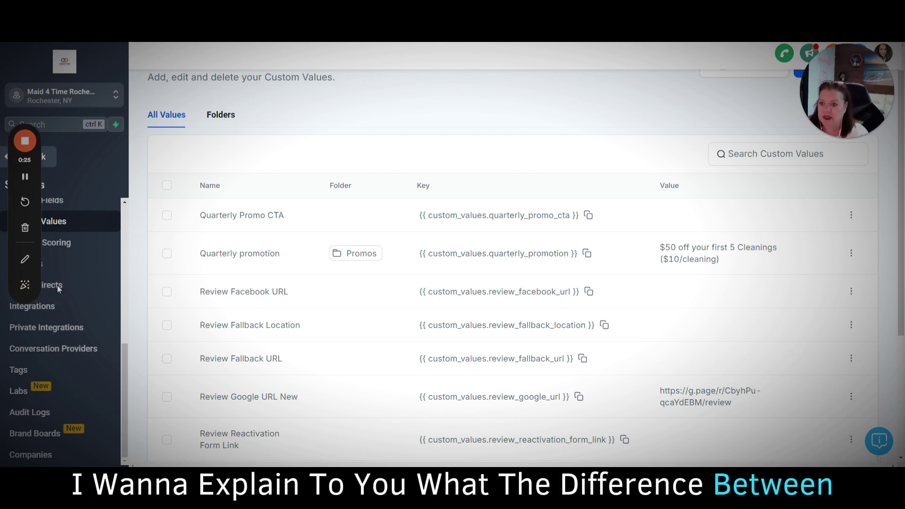
mouse_move(841, 90)
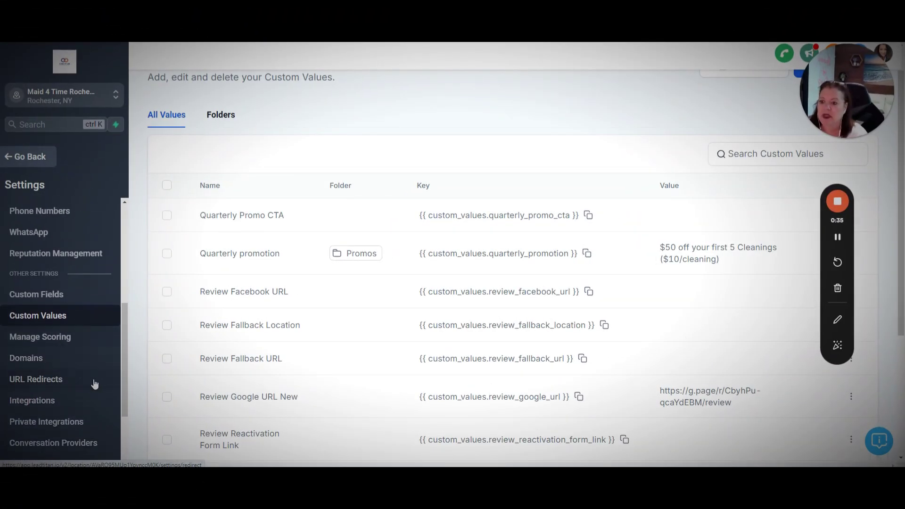
click(63, 300)
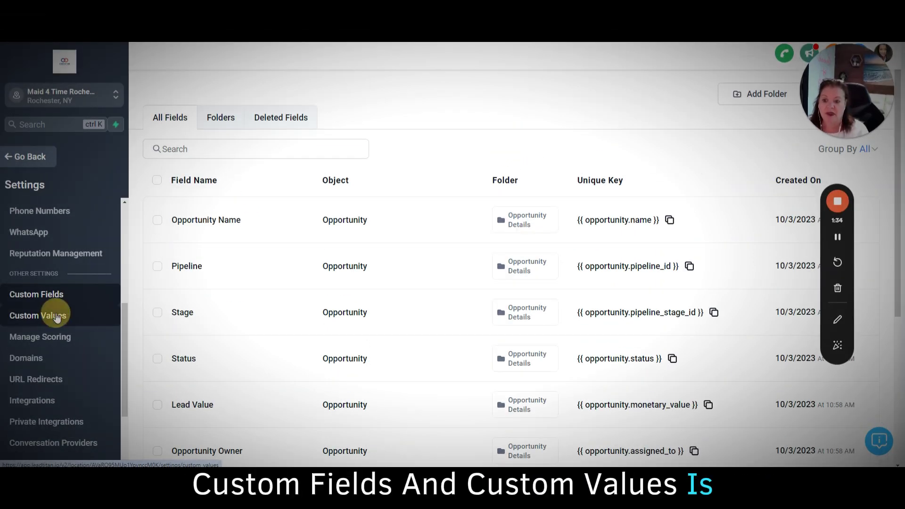
Return to Settings > Custom Values, listing Appointment Booking Trigger Word and Assistant Name.
click(55, 314)
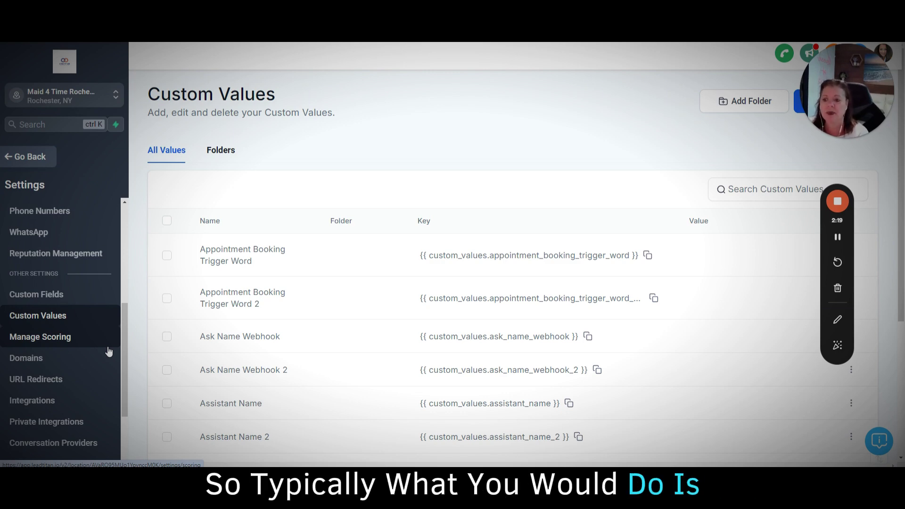
Open the Maid Central workflows and type 's50' after 'rest!' in the SMS message.
click(18, 157)
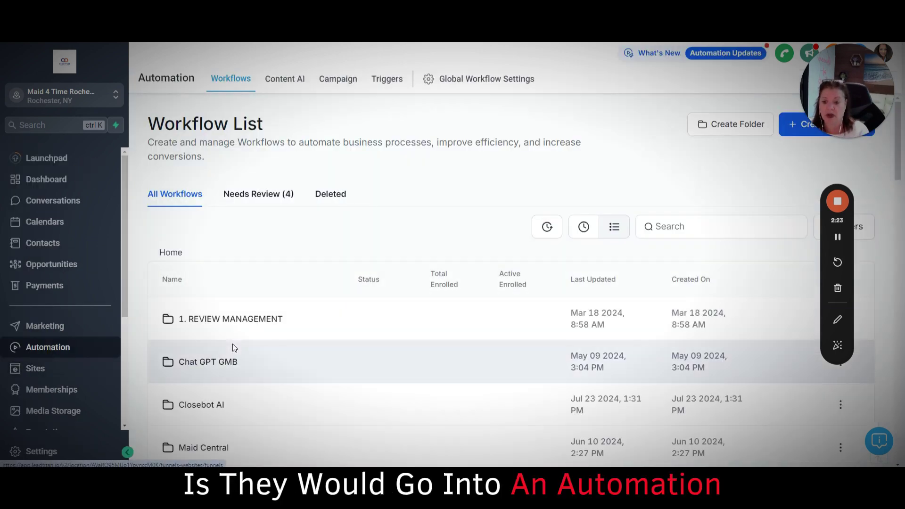
scroll(232, 334, down, 1)
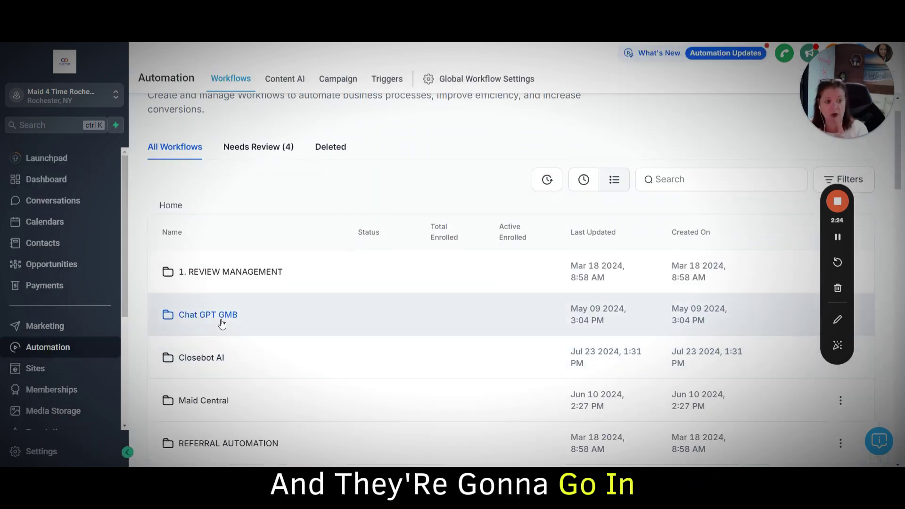
scroll(222, 324, down, 3)
click(197, 259)
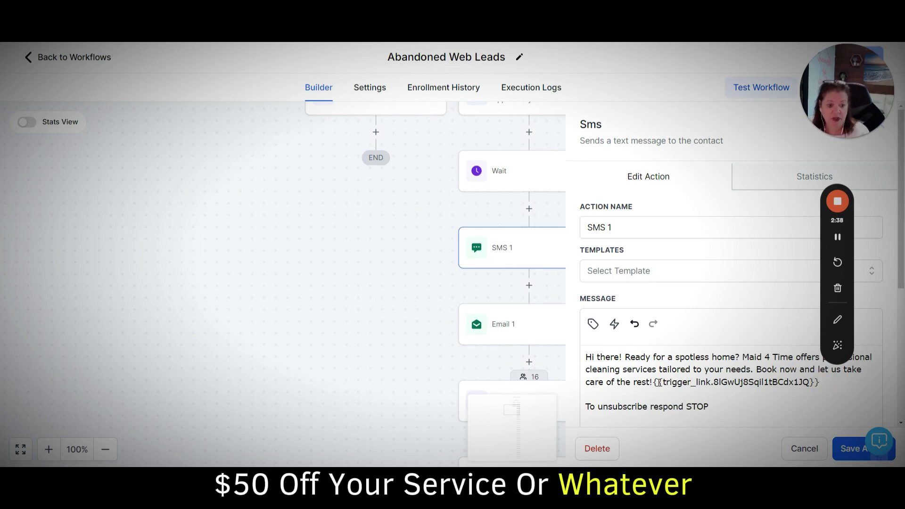
click(654, 383)
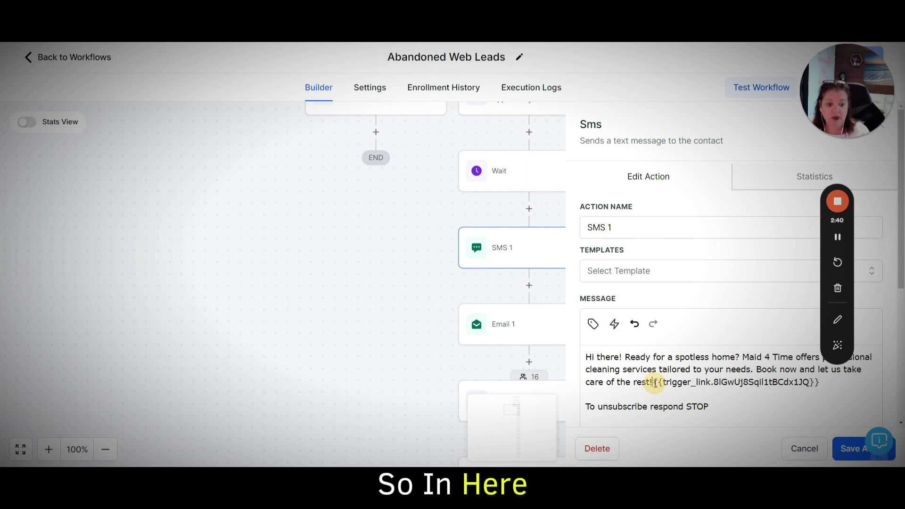
text(sdf )
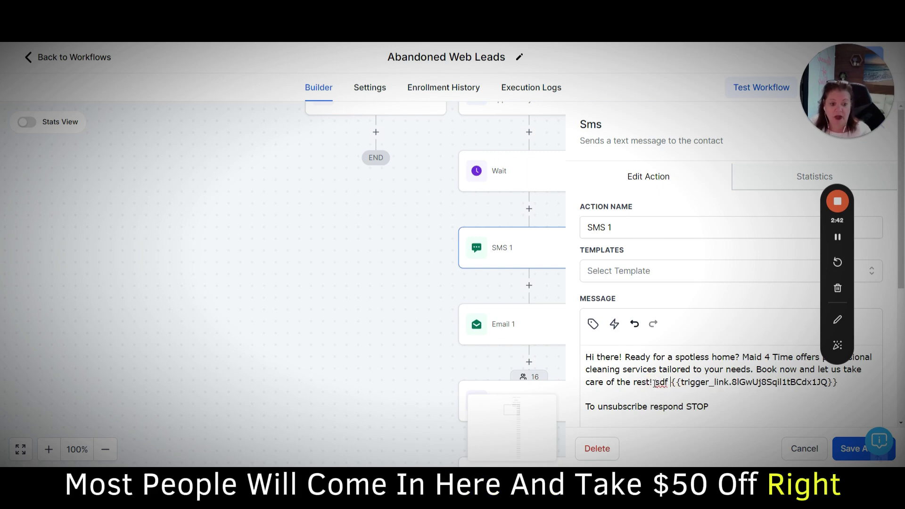
text(50)
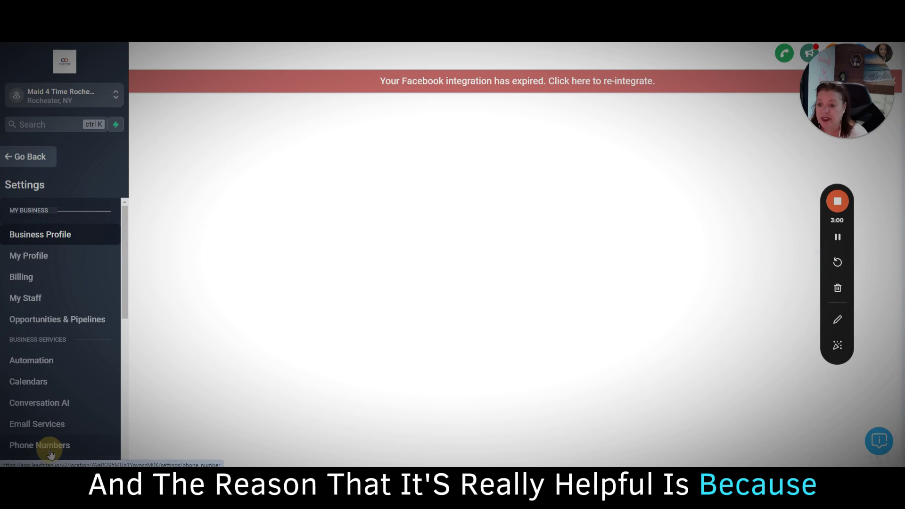
Search Custom Values for 'qua' to list the quarter and quarterly promo values.
scroll(52, 361, down, 3)
scroll(52, 358, down, 1)
scroll(50, 330, down, 3)
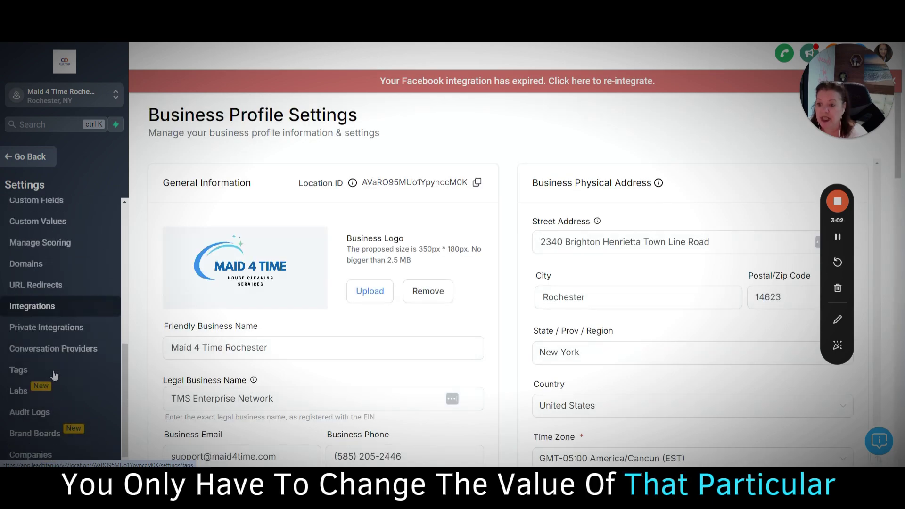
scroll(47, 293, up, 1)
click(46, 269)
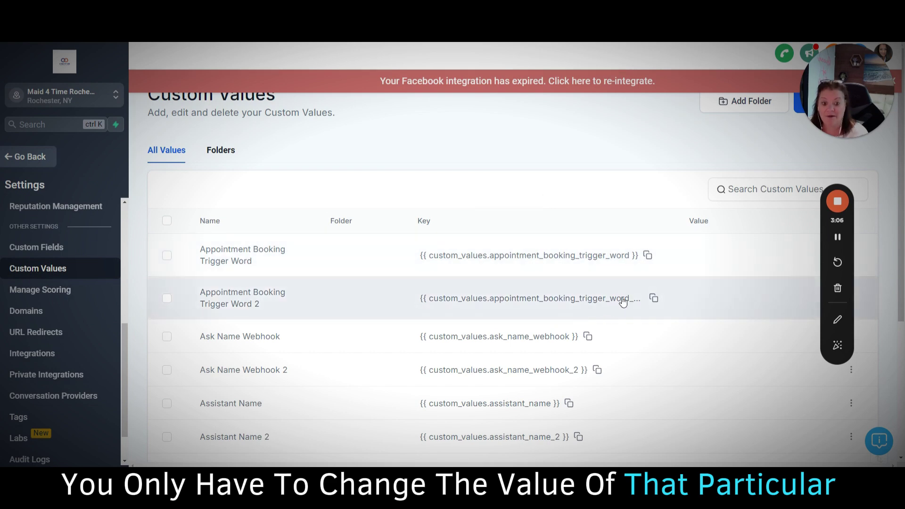
click(748, 191)
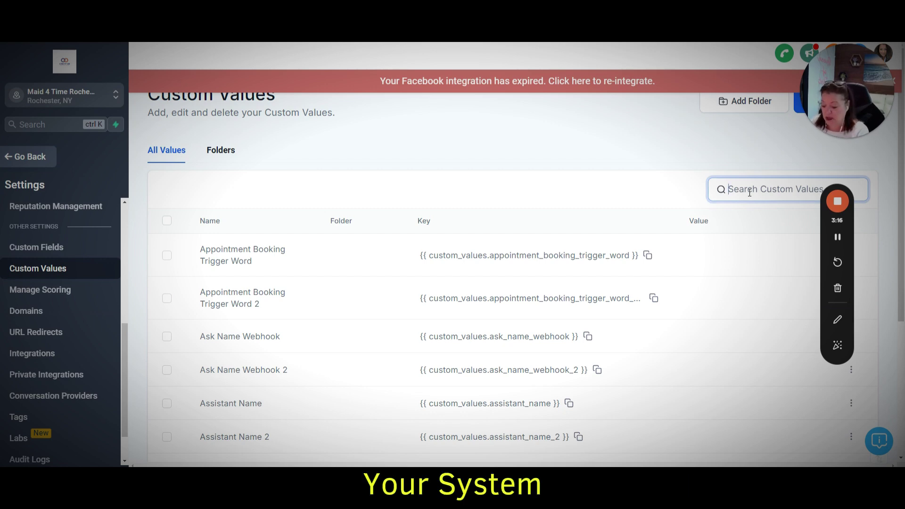
text(qua)
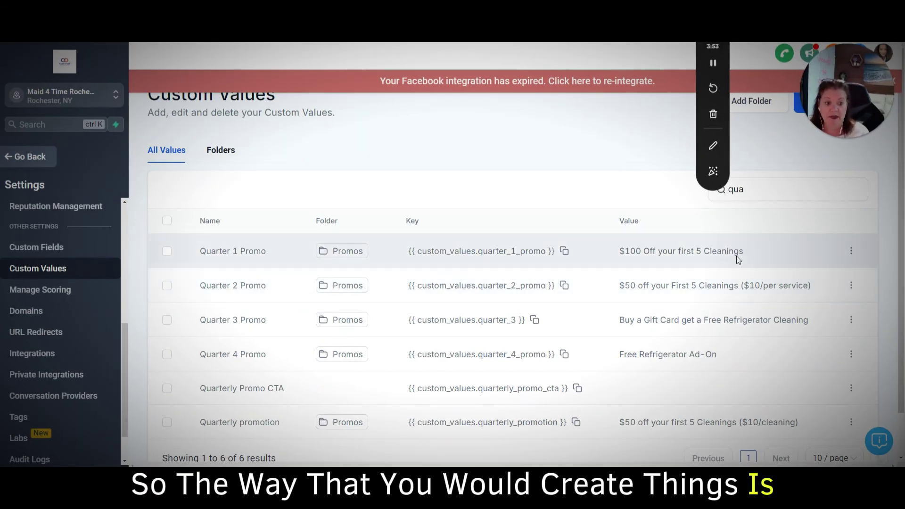
mouse_move(847, 101)
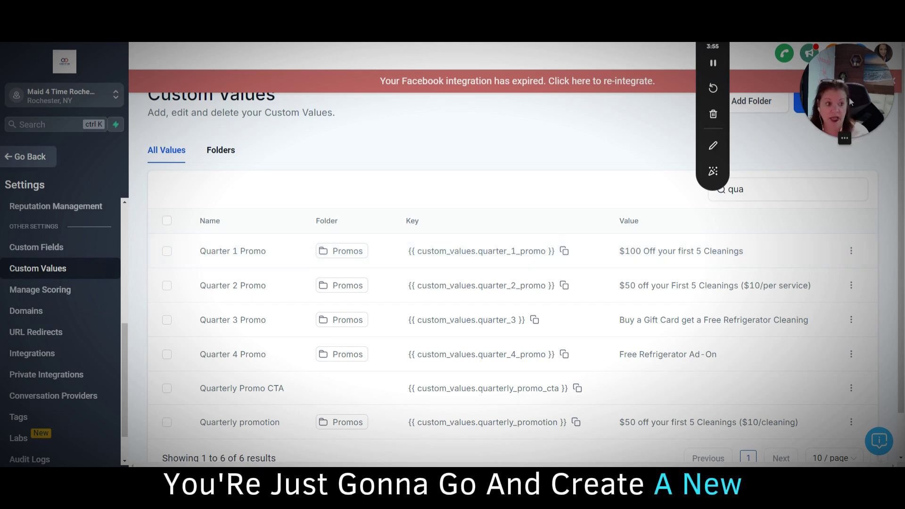
Create custom value 'Tina's Promo for Video' in Promos: '$100 off when you sign up this month'.
drag(848, 111, 849, 268)
click(837, 105)
click(374, 222)
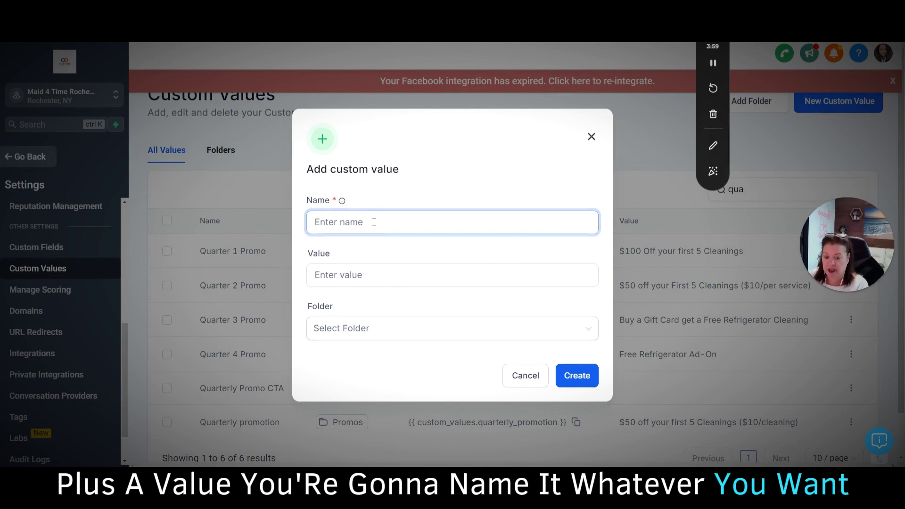
text(Tina's Promo)
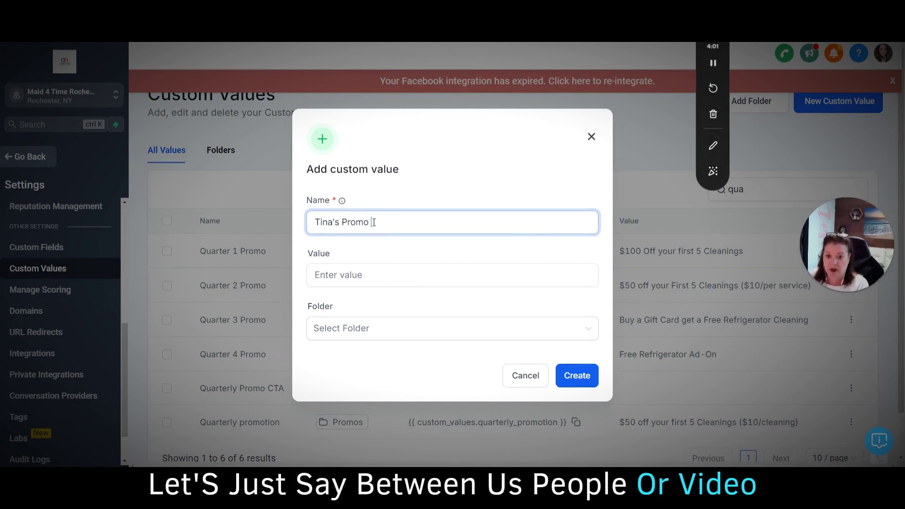
text(Video)
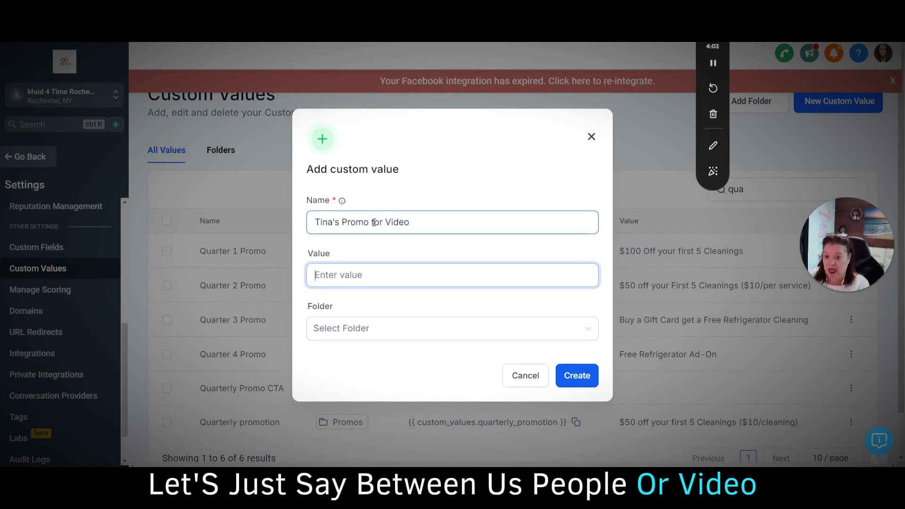
text($1)
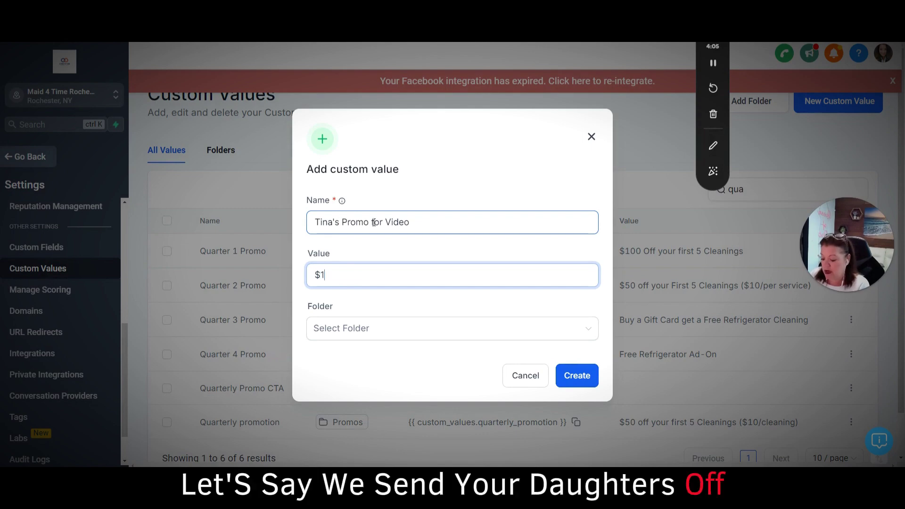
text(00 )
text(off when yo)
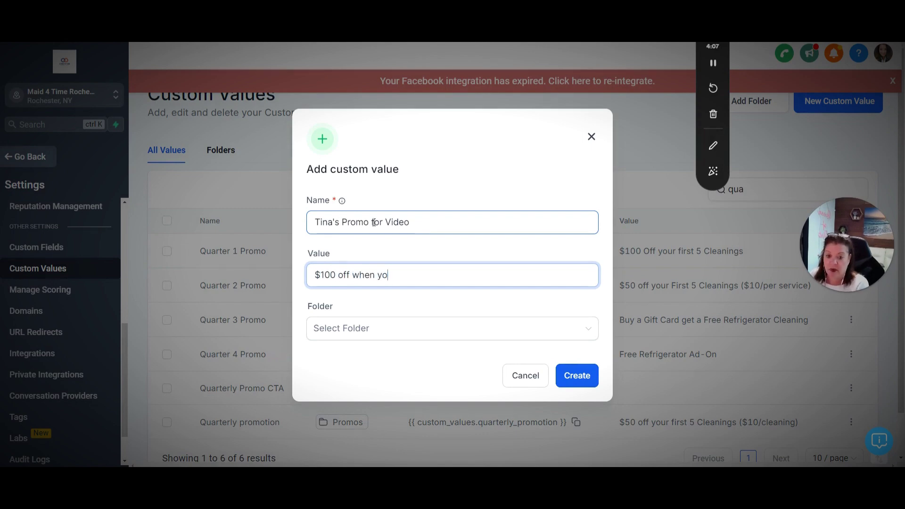
key(BackSpace)
key(BackSpace)
key(BackSpace)
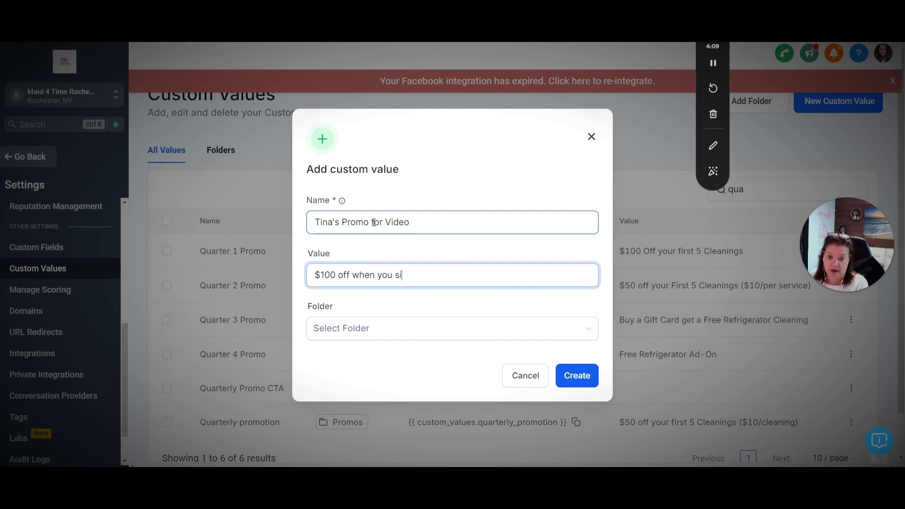
text(this month)
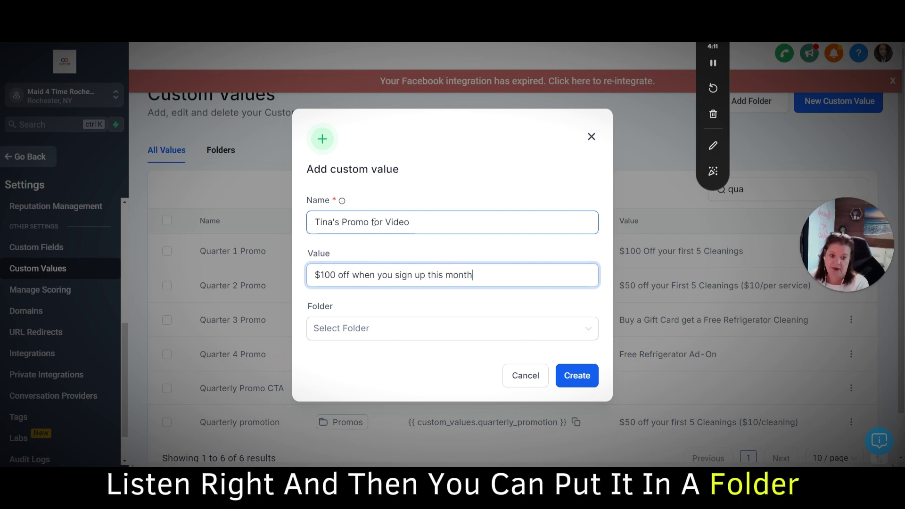
click(395, 332)
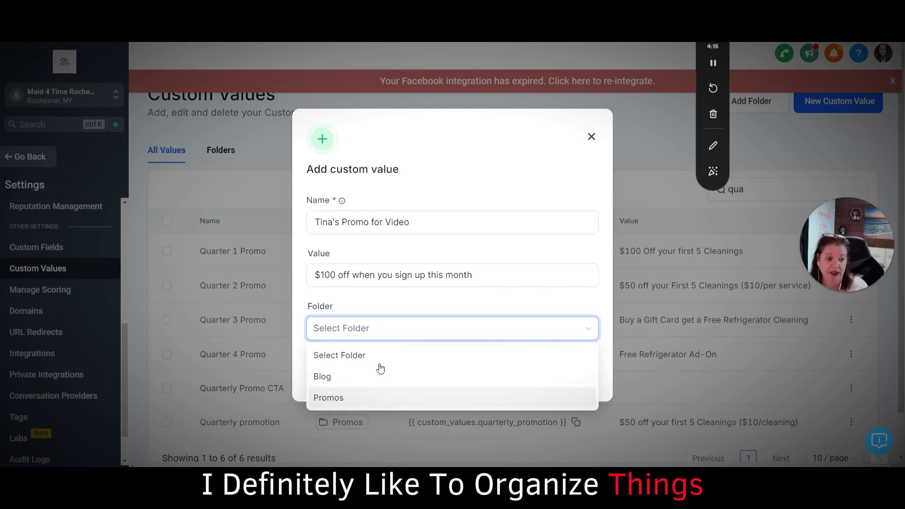
click(320, 400)
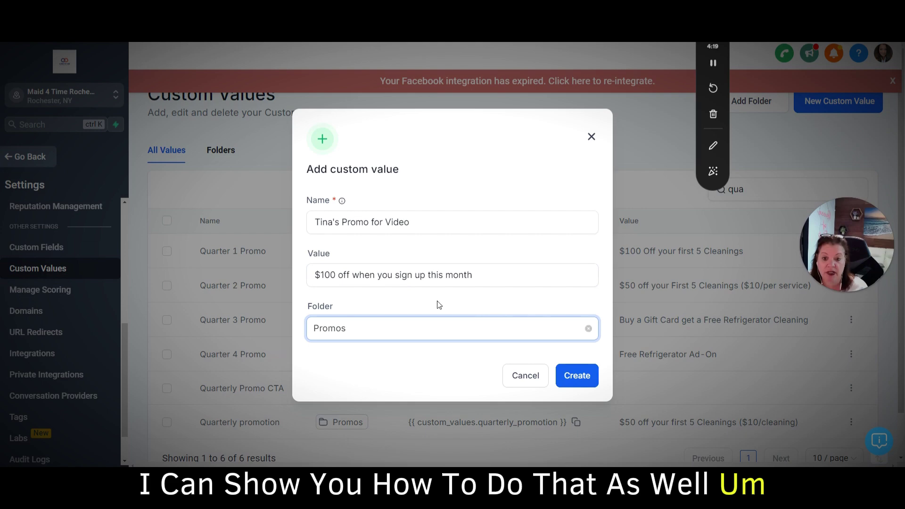
click(571, 376)
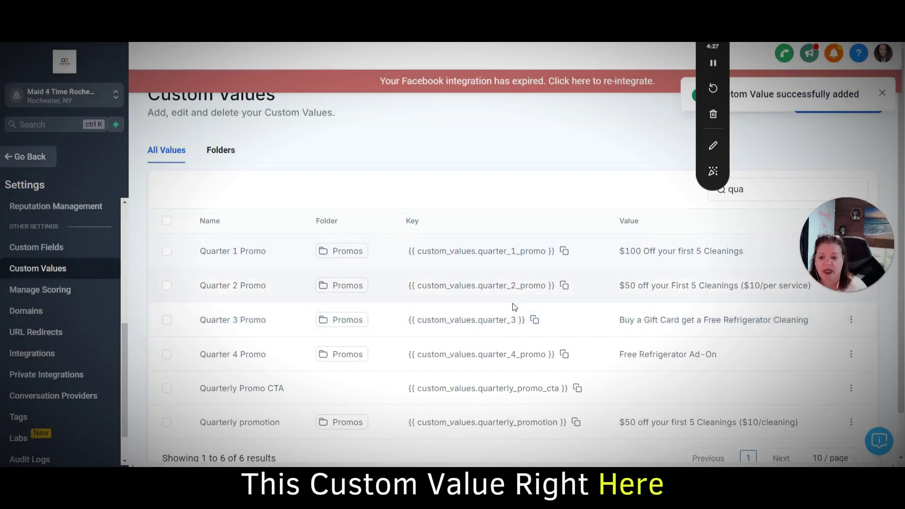
Search custom values for 'tina' and copy the Tina's Promo for Video key.
double_click(735, 191)
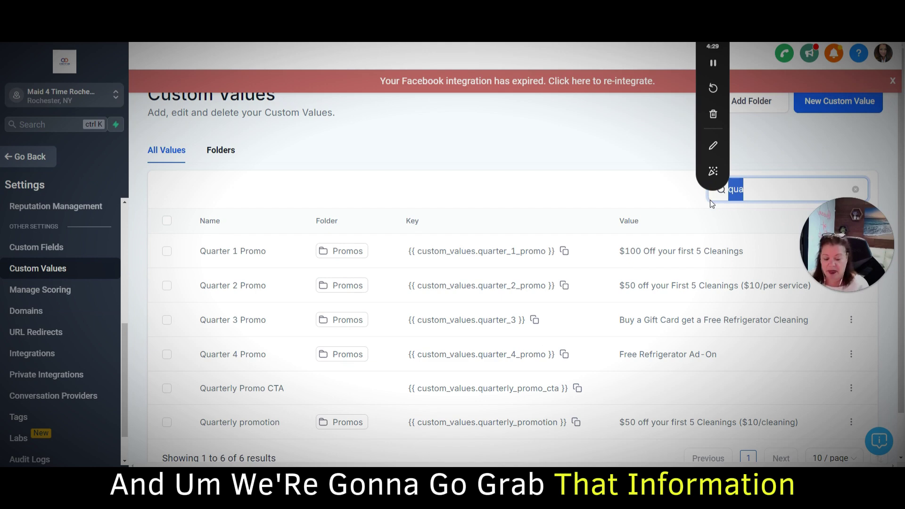
text(tina)
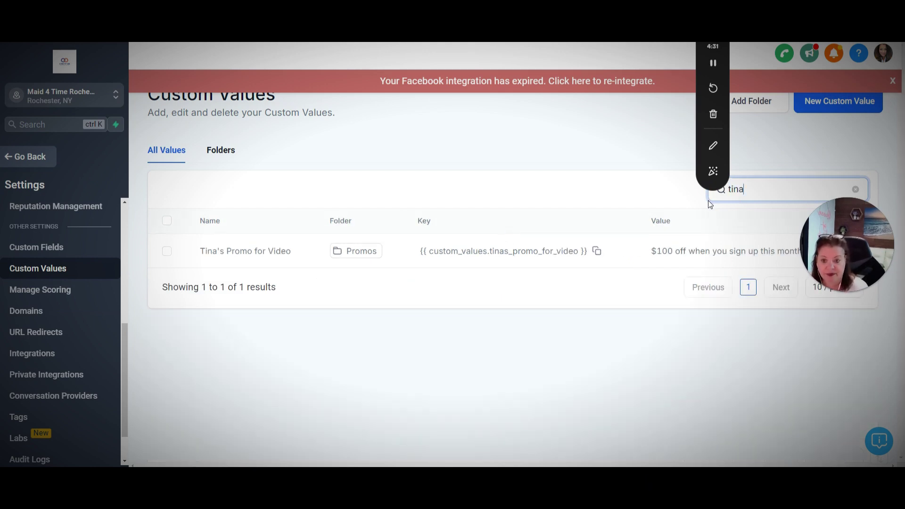
click(596, 252)
scroll(29, 189, up, 1)
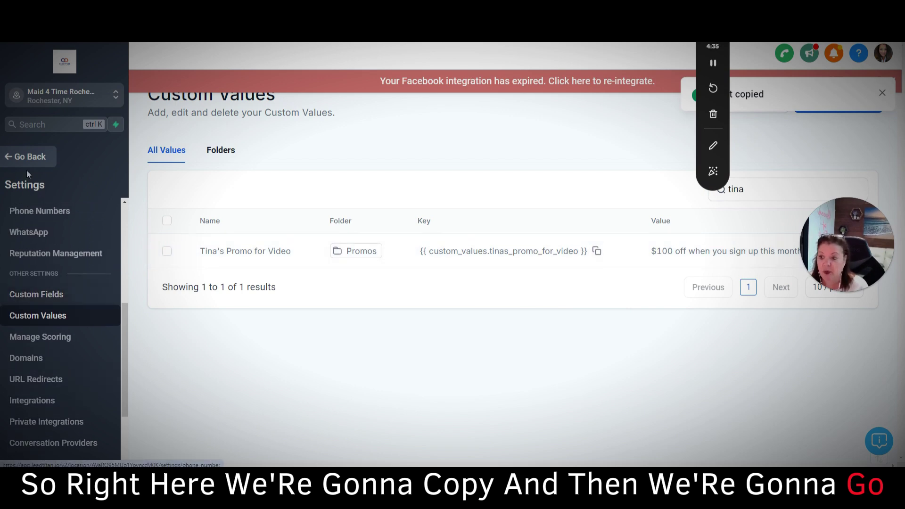
Open the Abandoned Web Leads workflow from Automation's Maid Central > Leads folder.
click(21, 156)
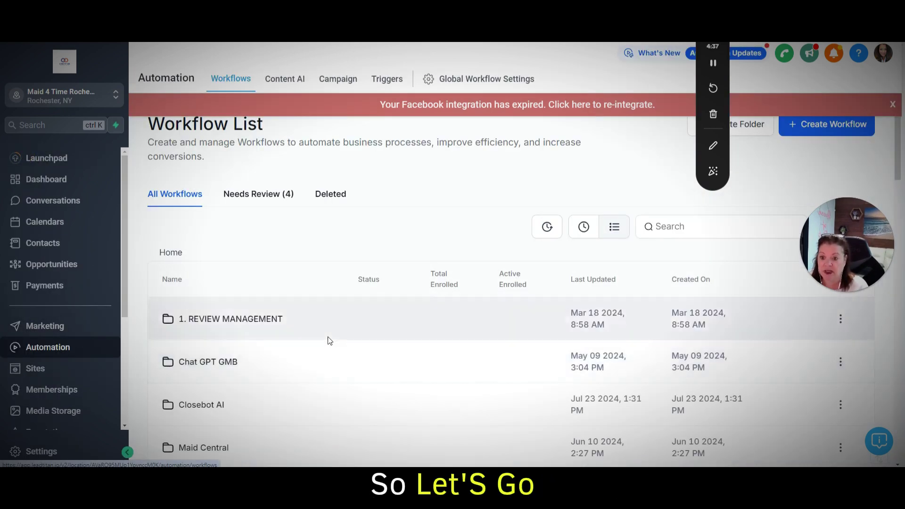
scroll(329, 341, down, 5)
scroll(335, 360, up, 1)
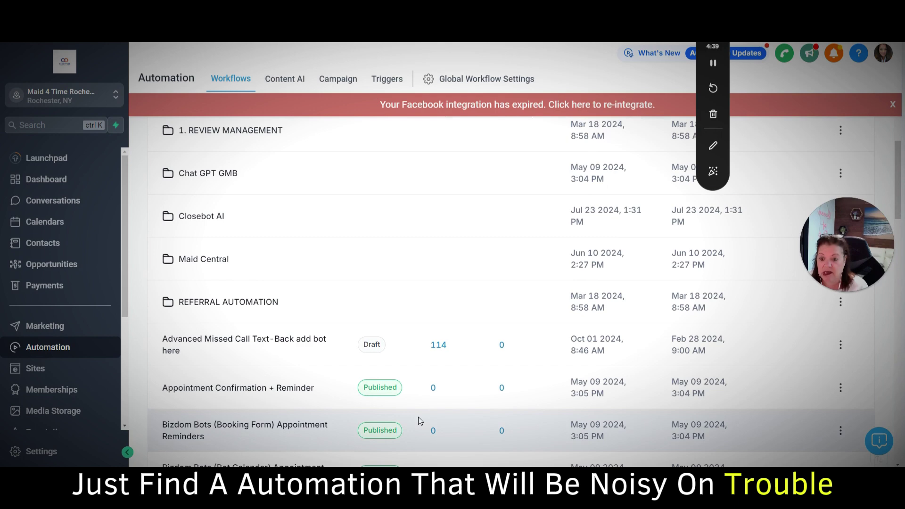
scroll(484, 327, up, 2)
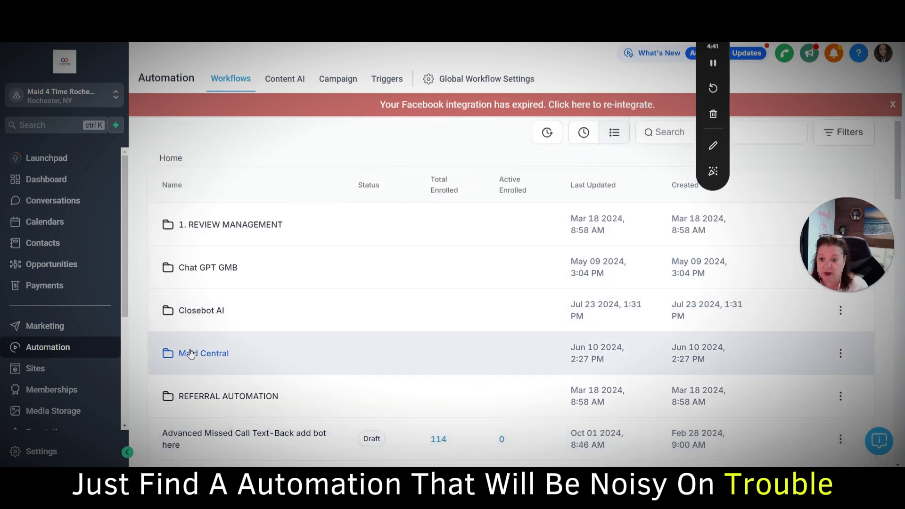
click(191, 352)
click(193, 312)
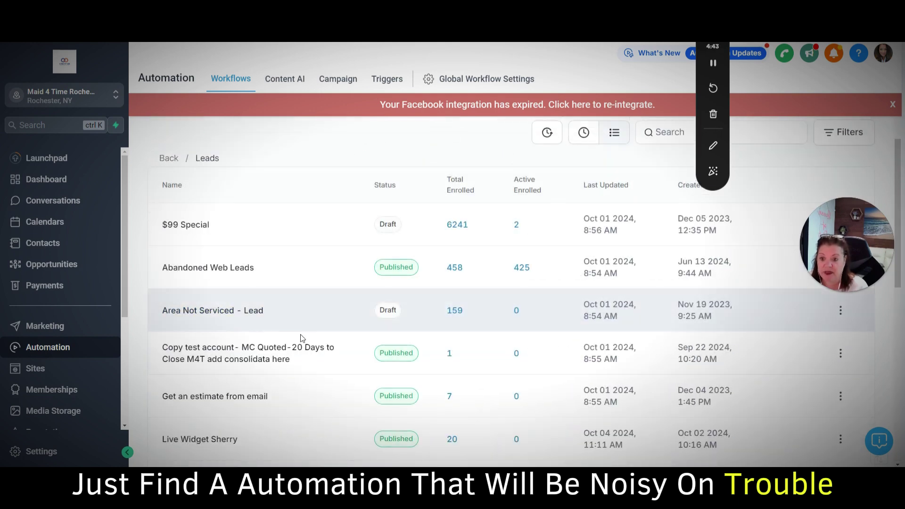
click(204, 267)
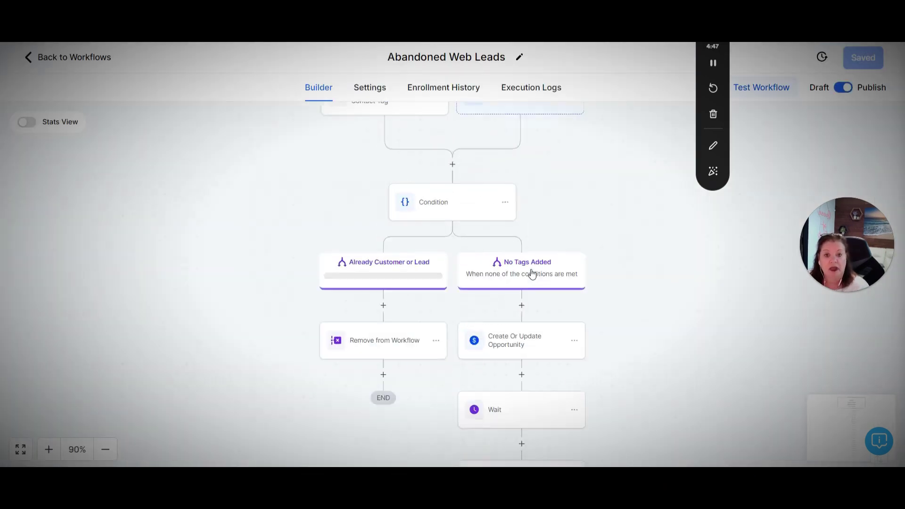
Open the SMS 1 step and start a new line in its message.
scroll(440, 318, down, 3)
scroll(503, 334, down, 1)
scroll(519, 311, down, 1)
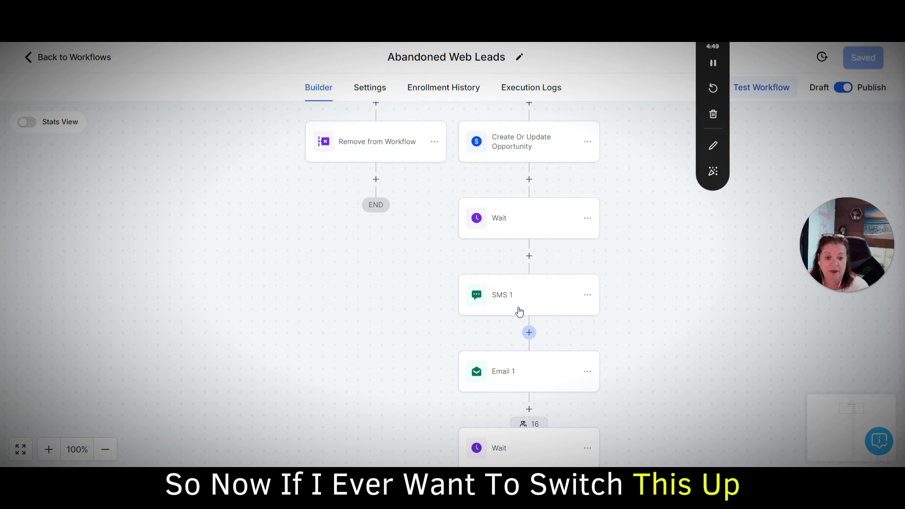
click(515, 308)
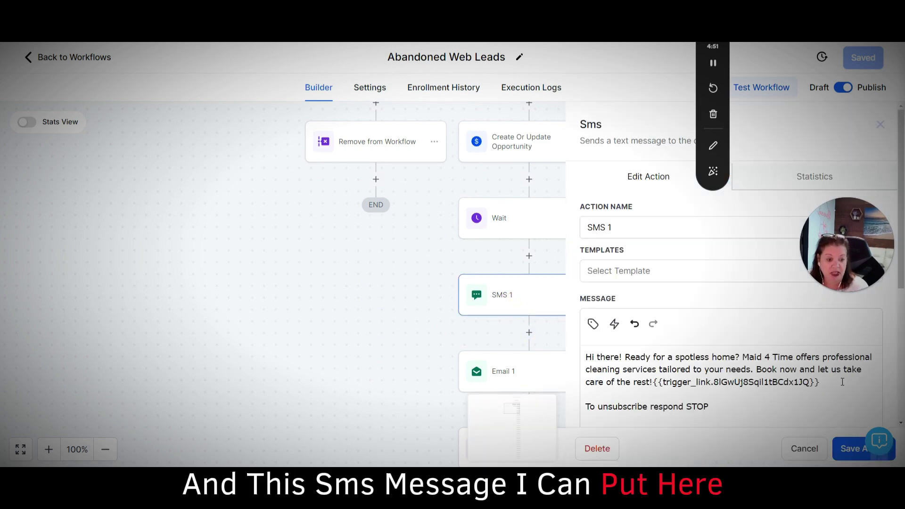
key(Return)
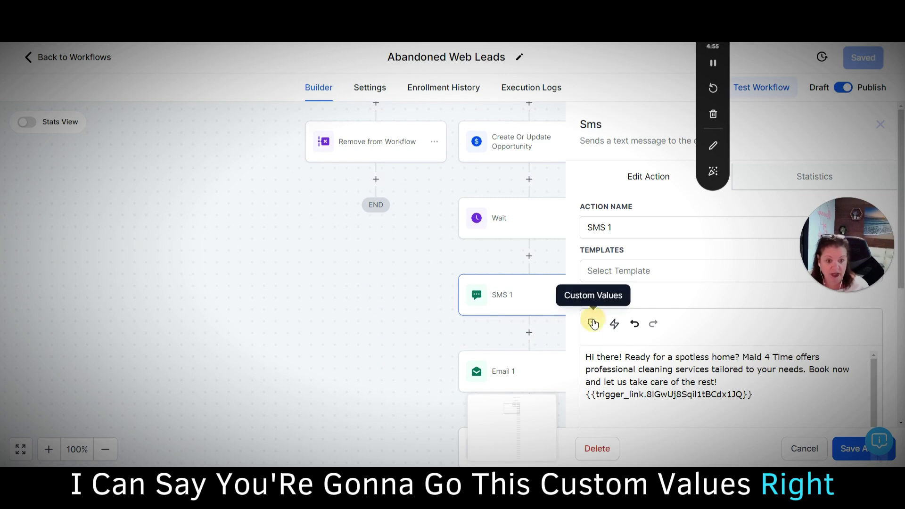
Browse the Custom Values merge-field list, then close it without inserting anything.
click(593, 320)
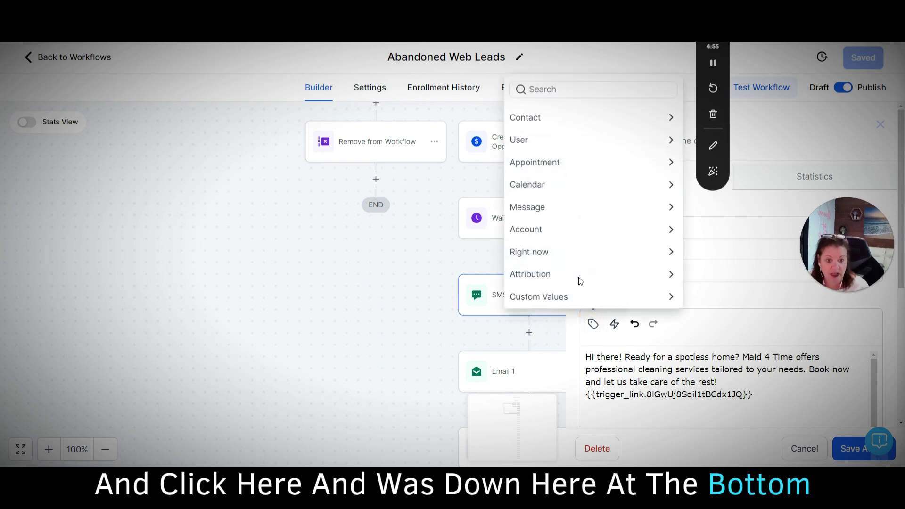
click(538, 297)
scroll(602, 222, down, 5)
scroll(608, 224, down, 10)
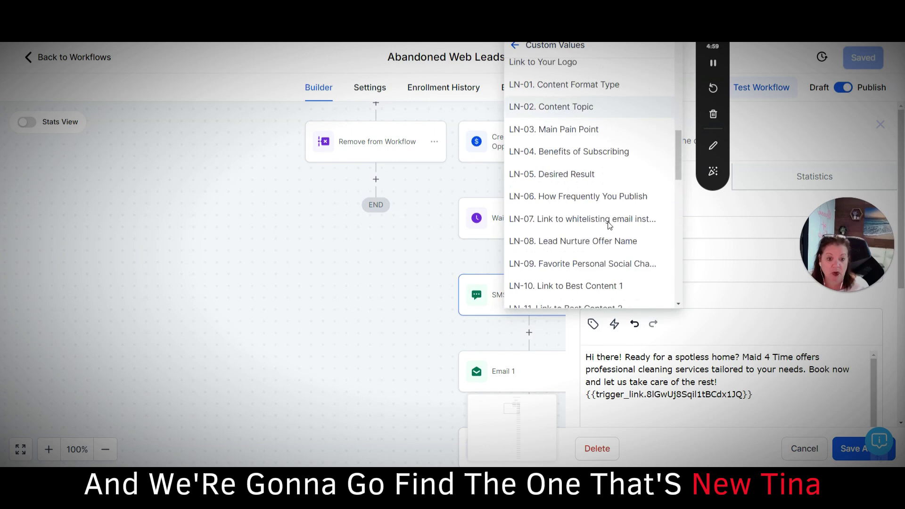
scroll(607, 225, down, 10)
scroll(604, 229, down, 5)
scroll(599, 231, down, 5)
scroll(594, 233, down, 5)
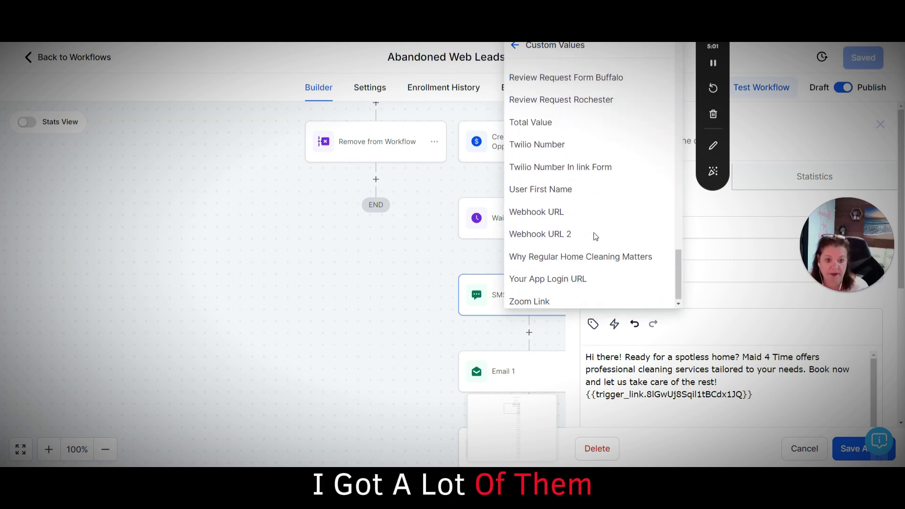
scroll(608, 236, up, 1)
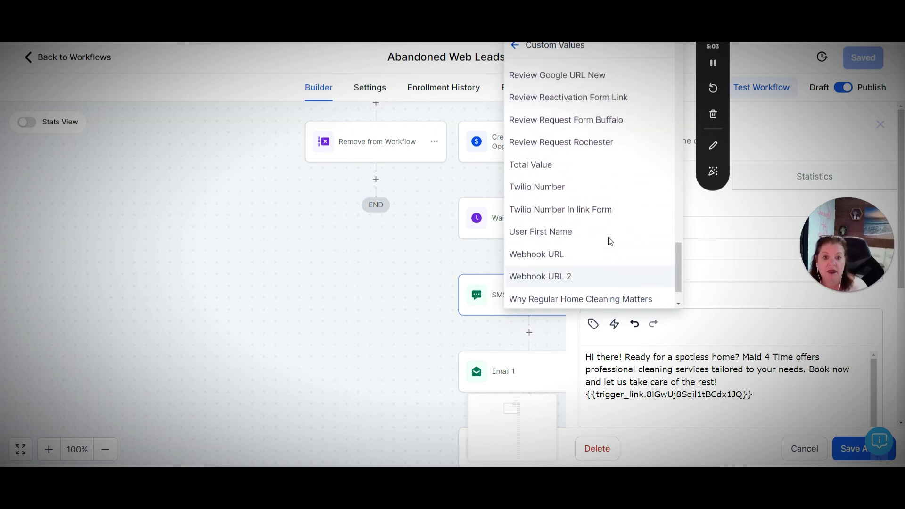
scroll(608, 238, up, 2)
scroll(608, 238, down, 1)
click(567, 430)
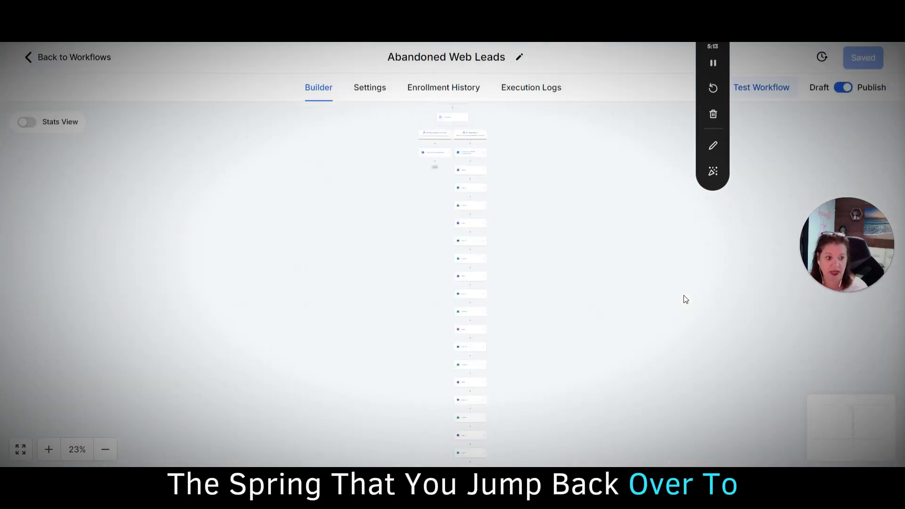
Reopen SMS 1 and add a blank line above the unsubscribe line.
scroll(631, 313, down, 3)
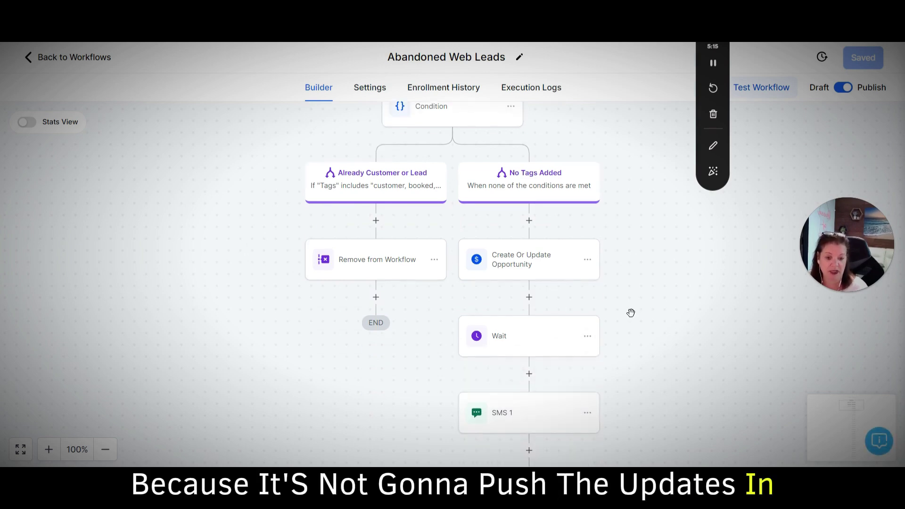
click(547, 320)
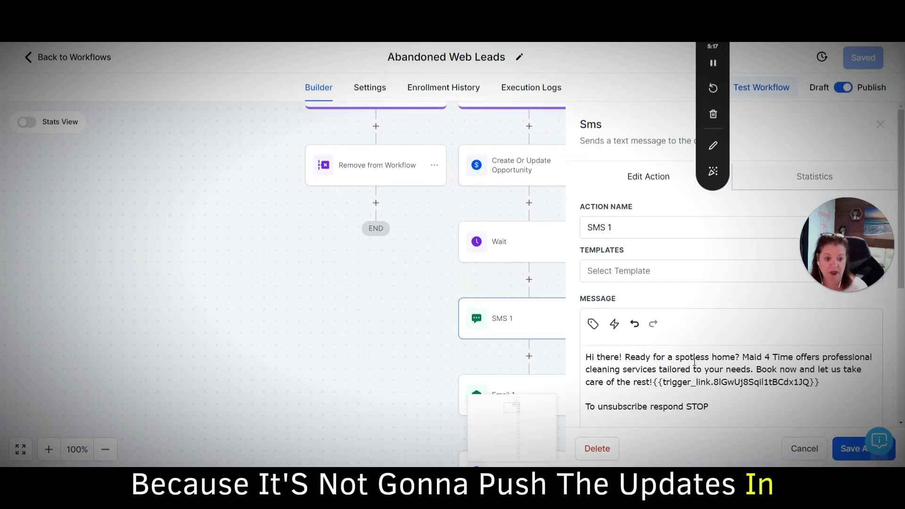
click(738, 355)
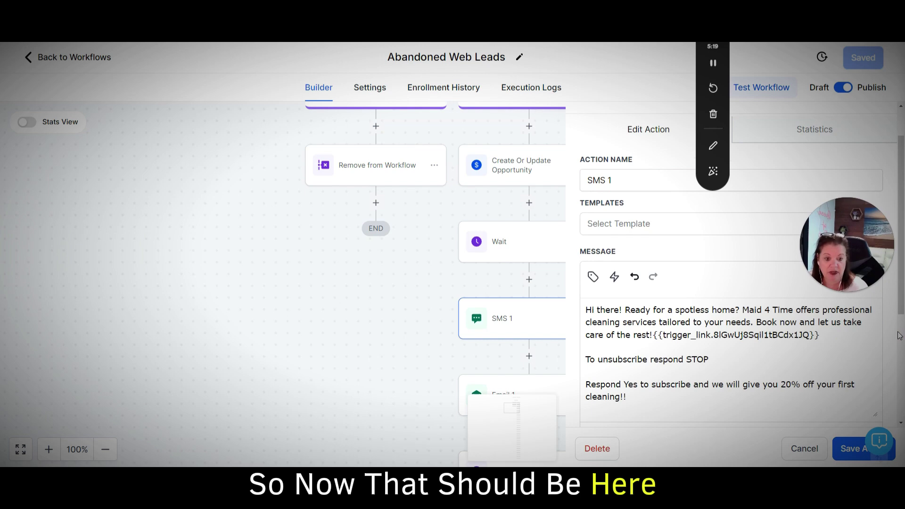
key(Return)
Scroll through the Custom Values merge-field list without choosing a value.
click(592, 277)
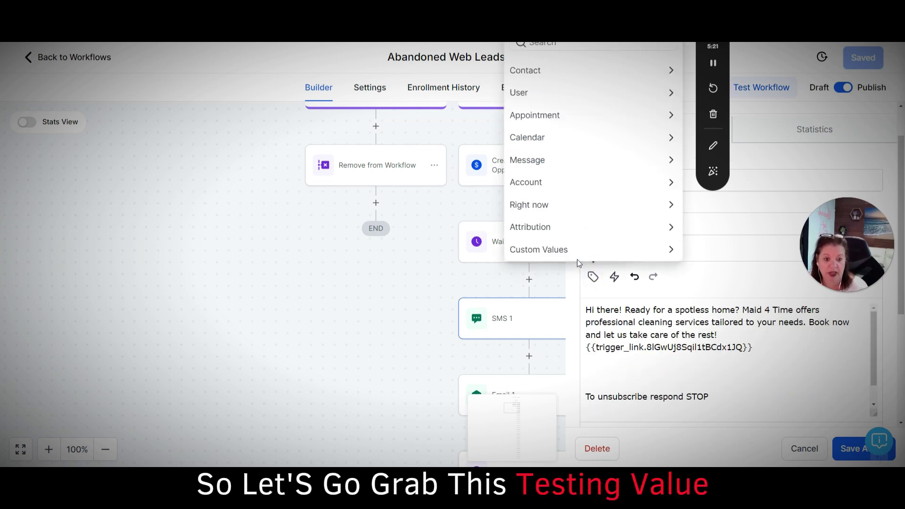
click(576, 250)
scroll(581, 229, down, 5)
scroll(584, 189, down, 5)
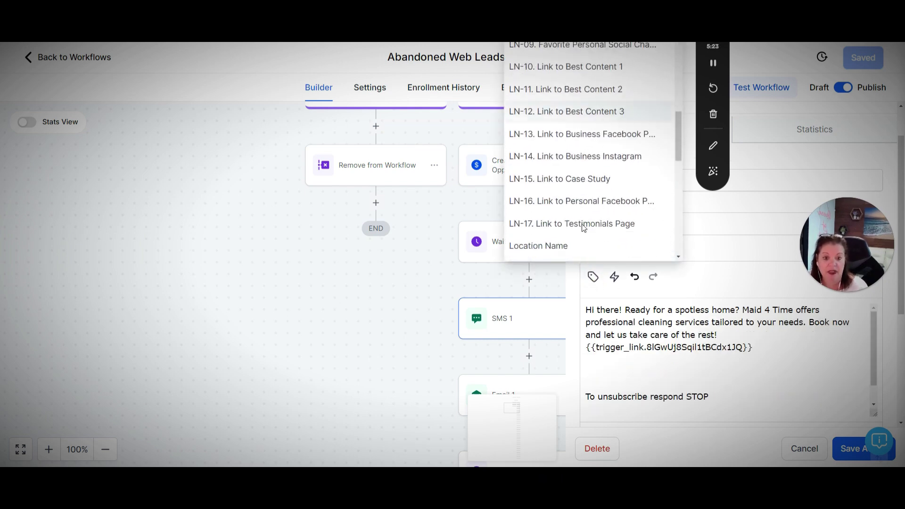
scroll(586, 226, down, 5)
scroll(587, 224, down, 3)
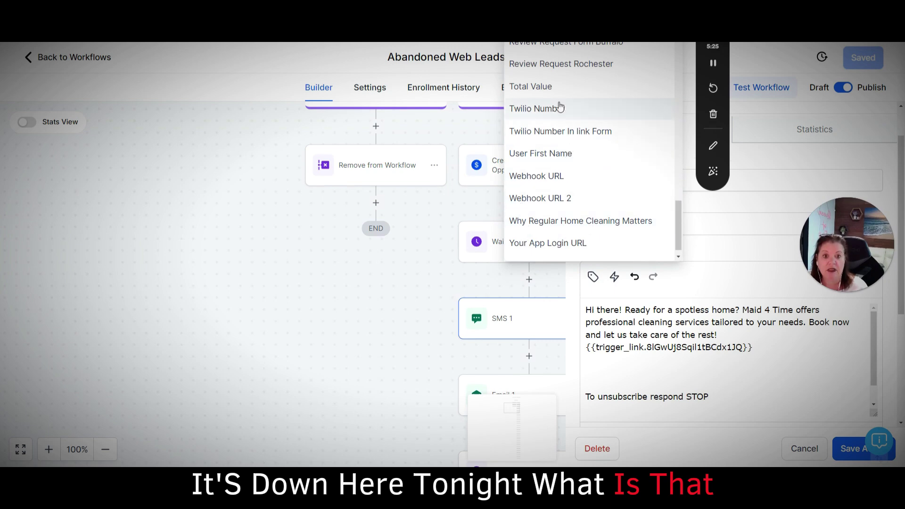
scroll(532, 141, down, 1)
scroll(576, 202, up, 2)
scroll(575, 200, up, 1)
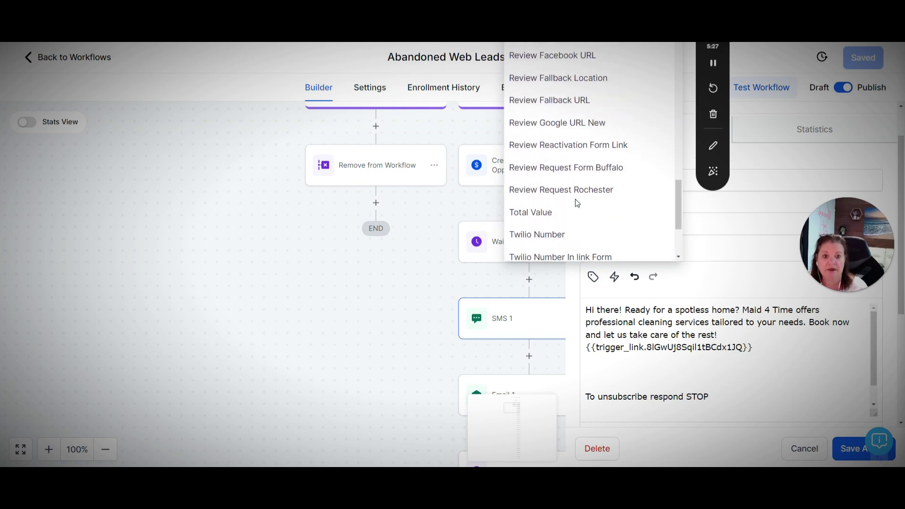
scroll(575, 198, up, 3)
scroll(576, 198, up, 1)
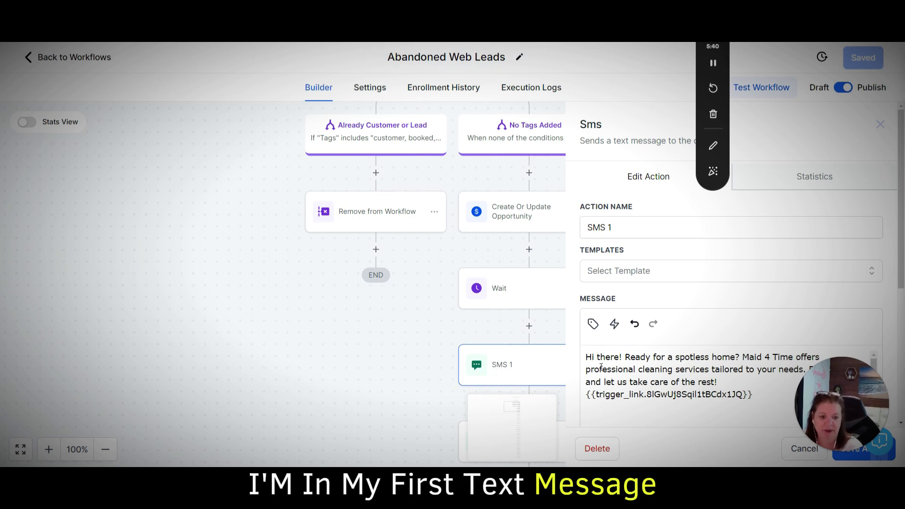
Insert Tina's Promo for Video into SMS 1, add a line break, and save the action.
click(593, 324)
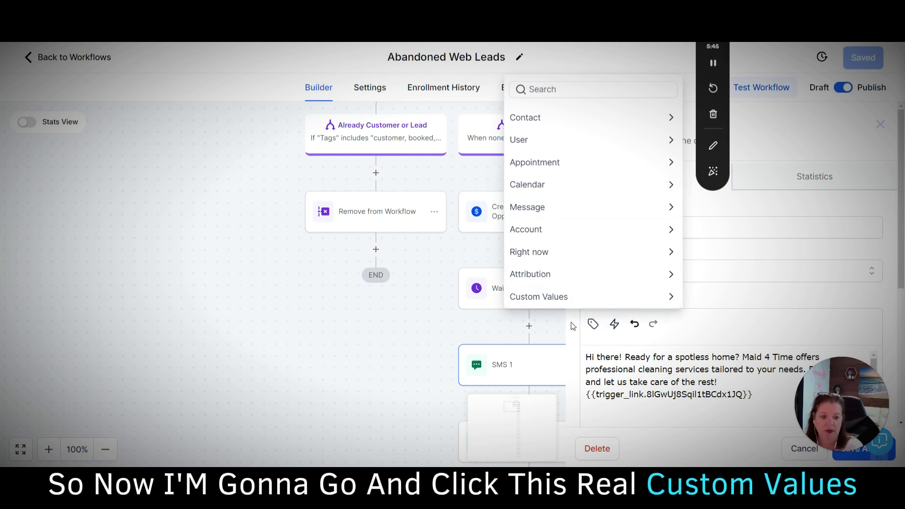
click(548, 297)
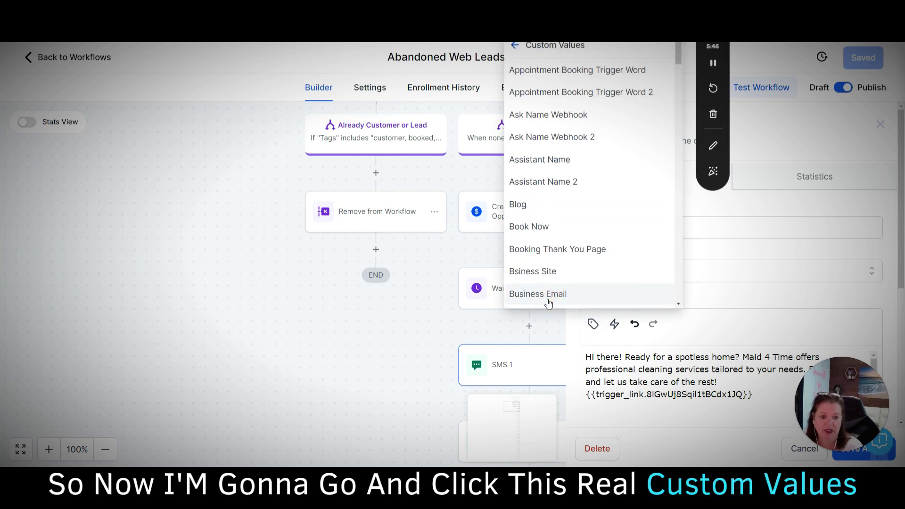
drag(679, 53, 693, 301)
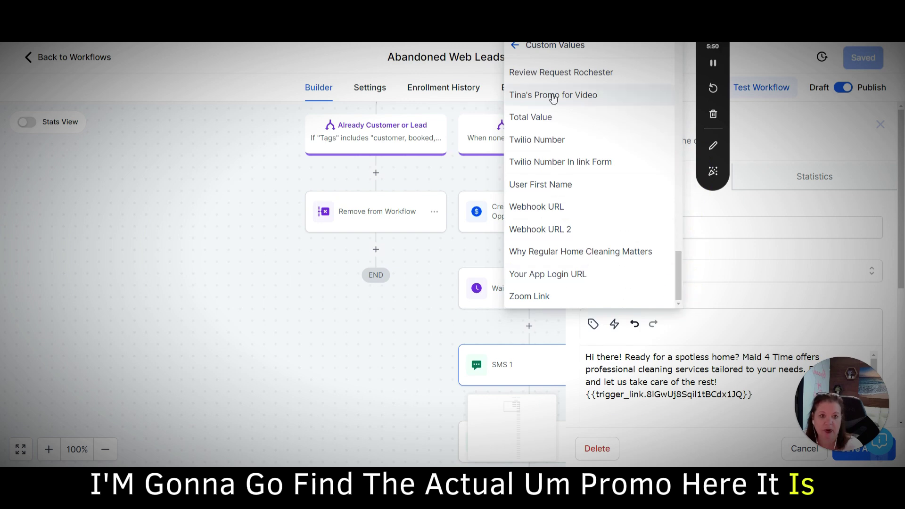
click(553, 98)
drag(815, 373, 807, 236)
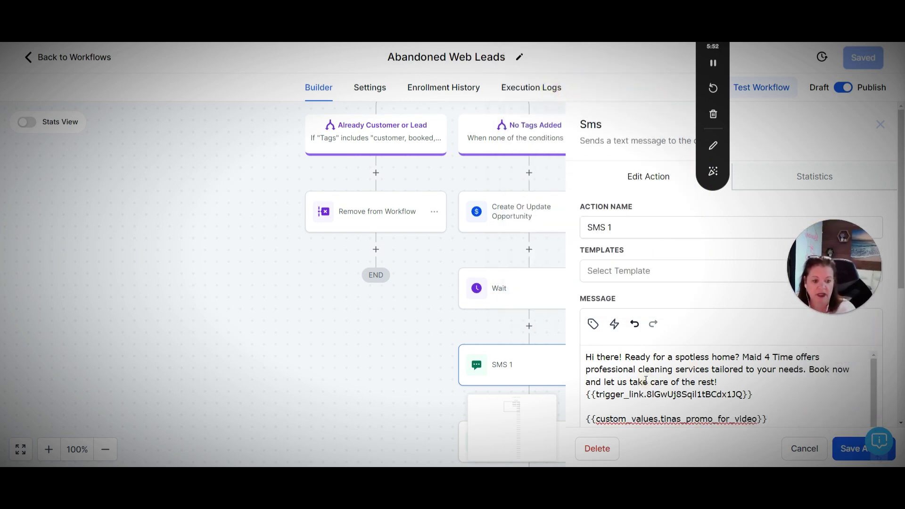
scroll(755, 415, down, 1)
key(Return)
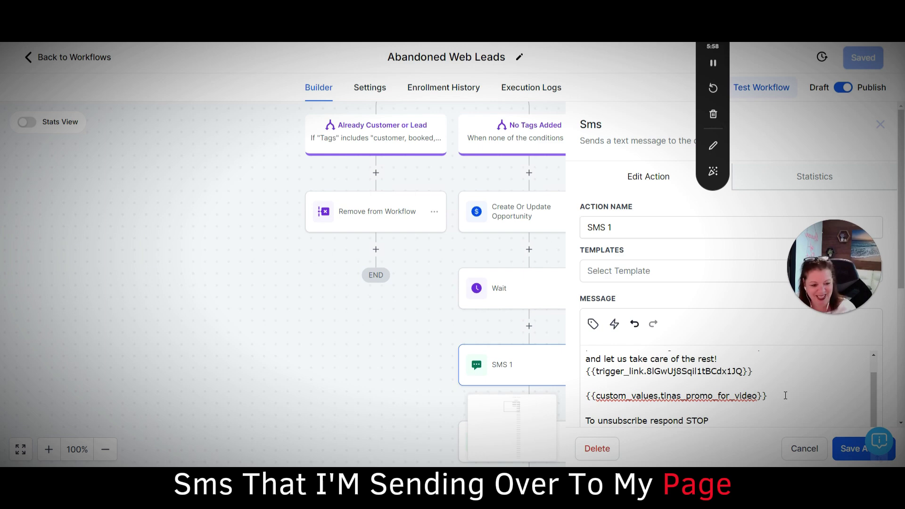
click(846, 450)
View the SMS 2 message, then head back to the Workflows list.
scroll(699, 373, down, 2)
scroll(689, 368, down, 2)
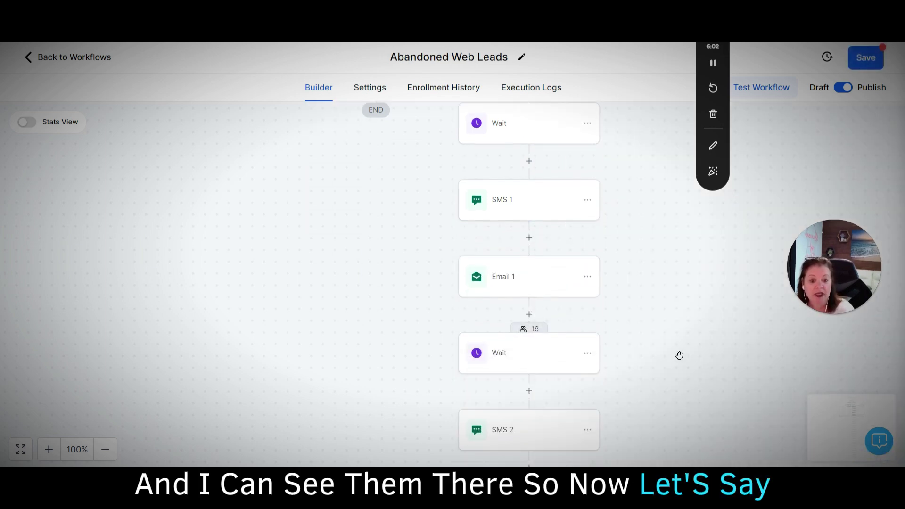
scroll(679, 355, down, 1)
scroll(679, 356, down, 3)
scroll(679, 355, down, 1)
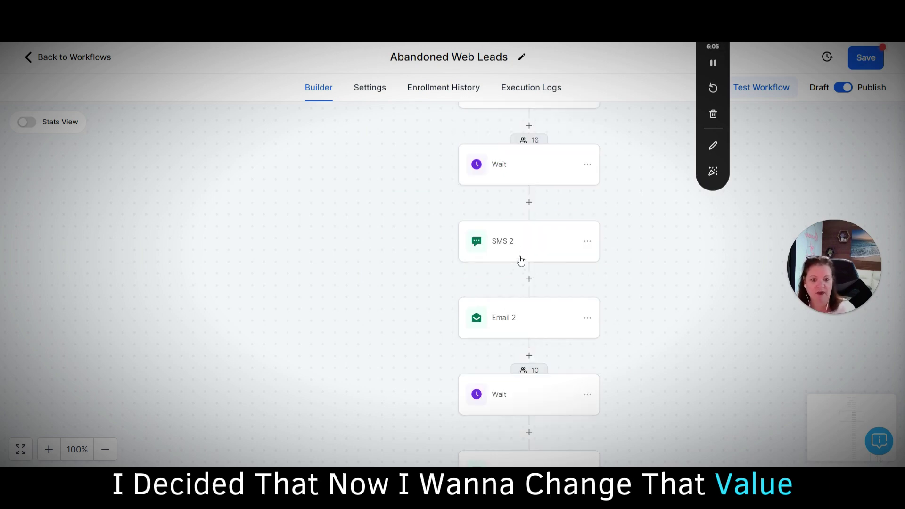
click(521, 245)
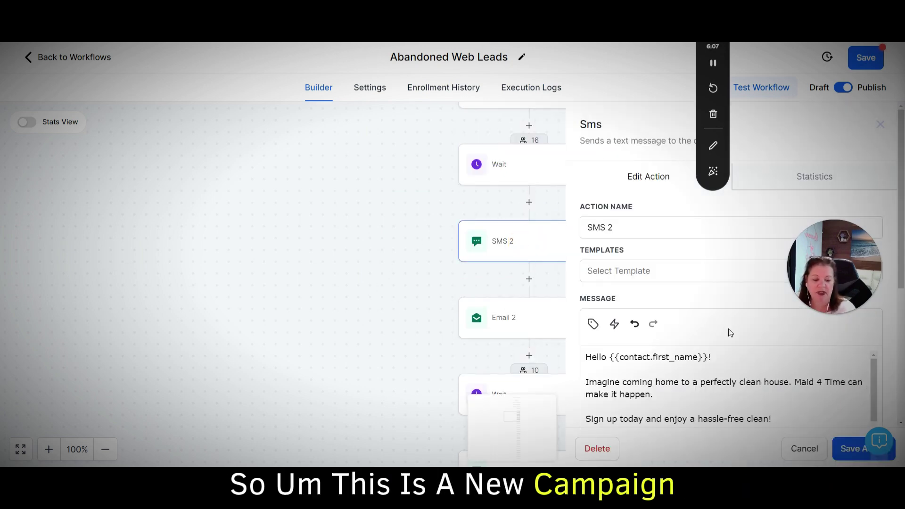
scroll(766, 410, down, 2)
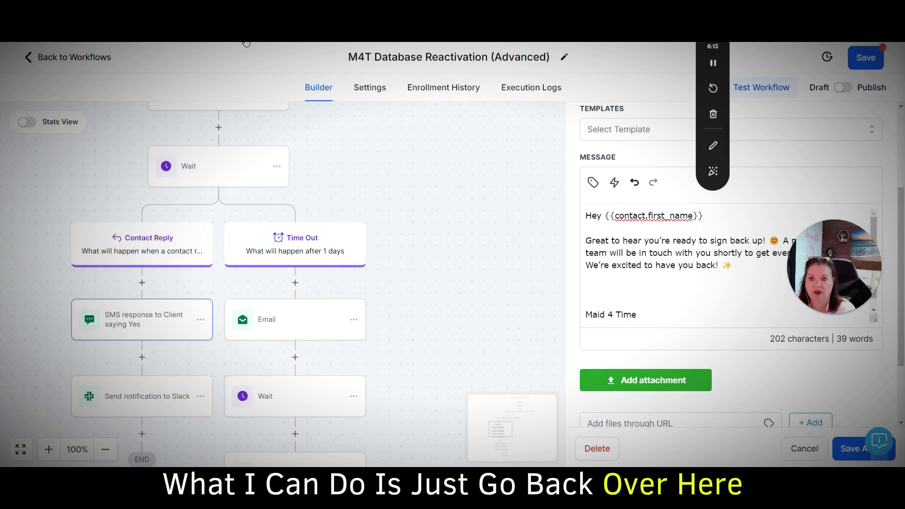
click(29, 57)
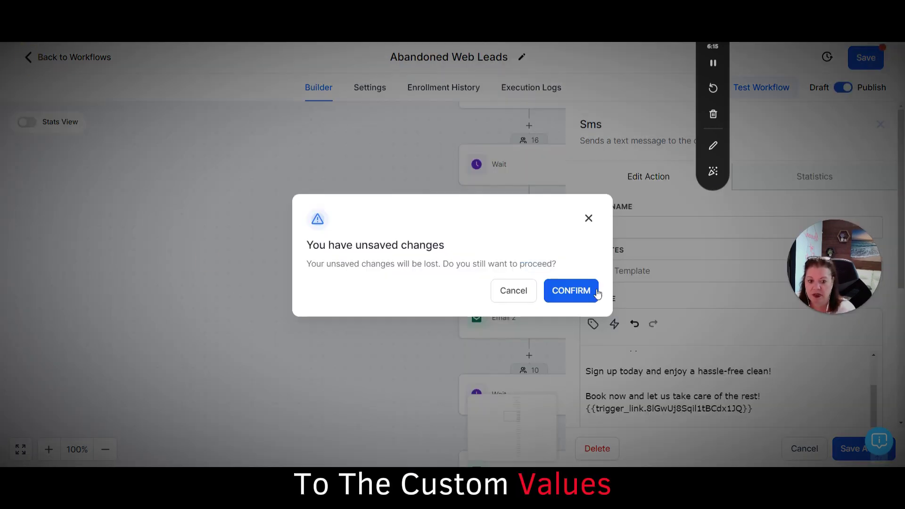
Discard the unsaved workflow changes and go to Settings > Custom Values.
click(564, 298)
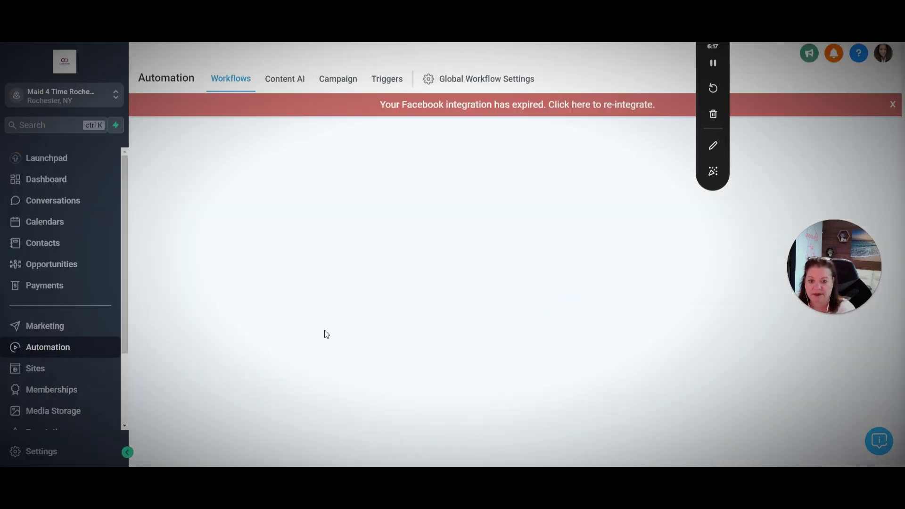
scroll(34, 363, down, 2)
scroll(34, 394, down, 2)
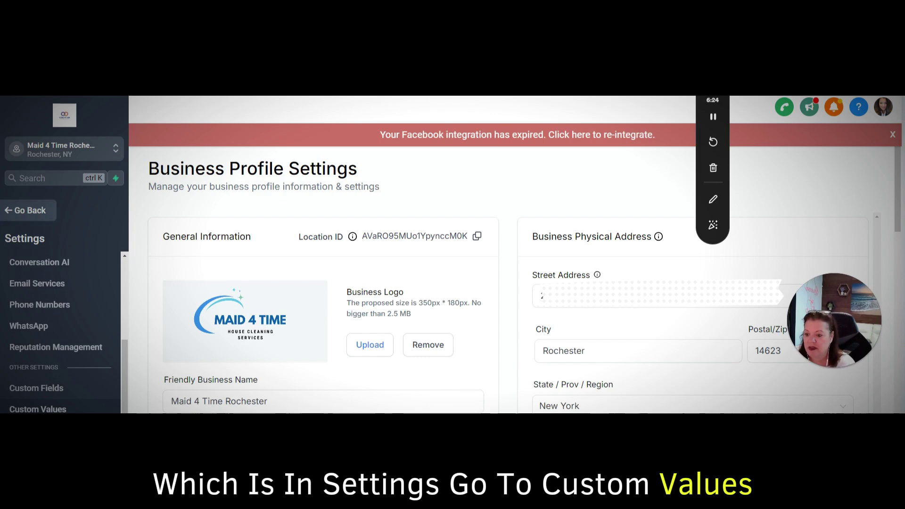
click(42, 409)
Search custom values for 'tina' and open the Tina's Promo for Video actions menu.
click(792, 195)
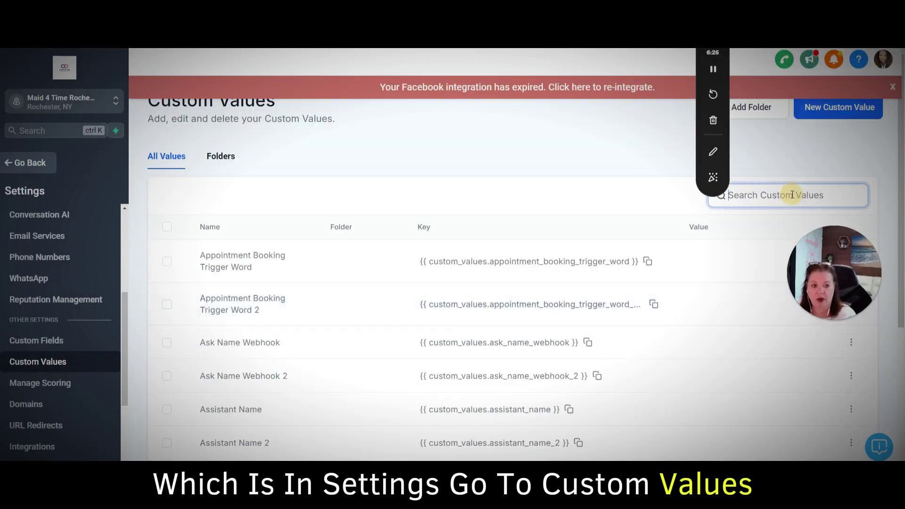
text(tina)
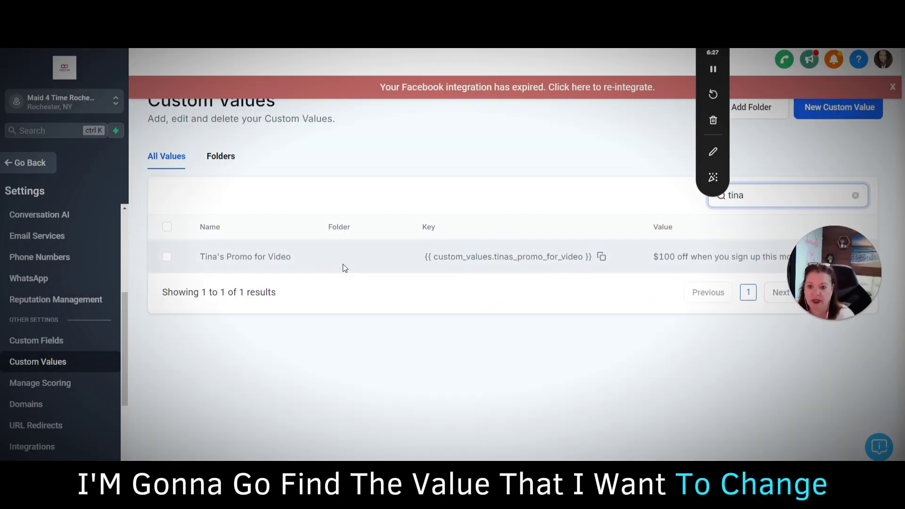
drag(841, 243, 813, 343)
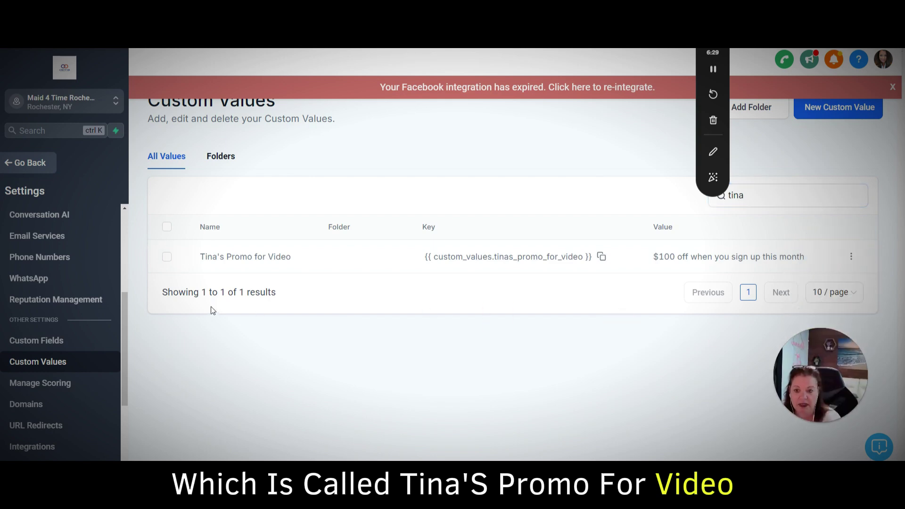
click(851, 258)
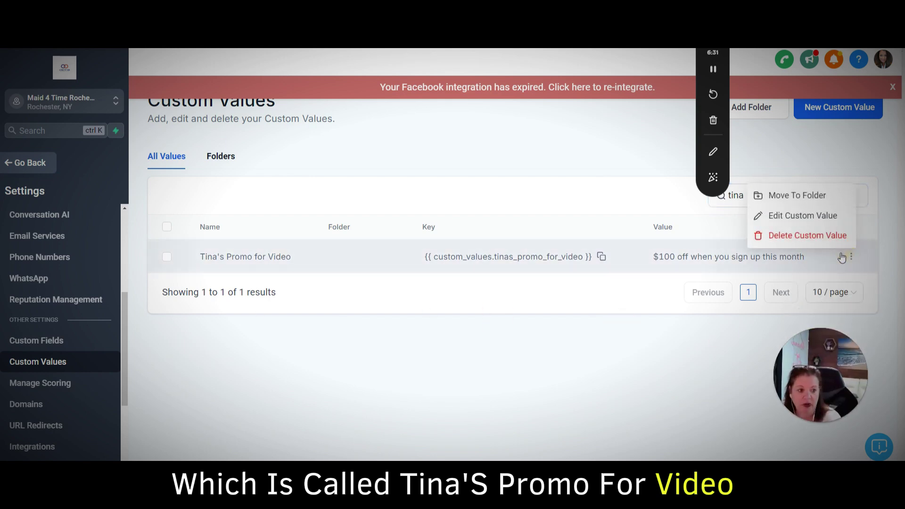
Edit Tina's Promo for Video to read '$50 off when you sign up' in the Promos folder.
click(806, 217)
click(371, 280)
drag(491, 281, 258, 296)
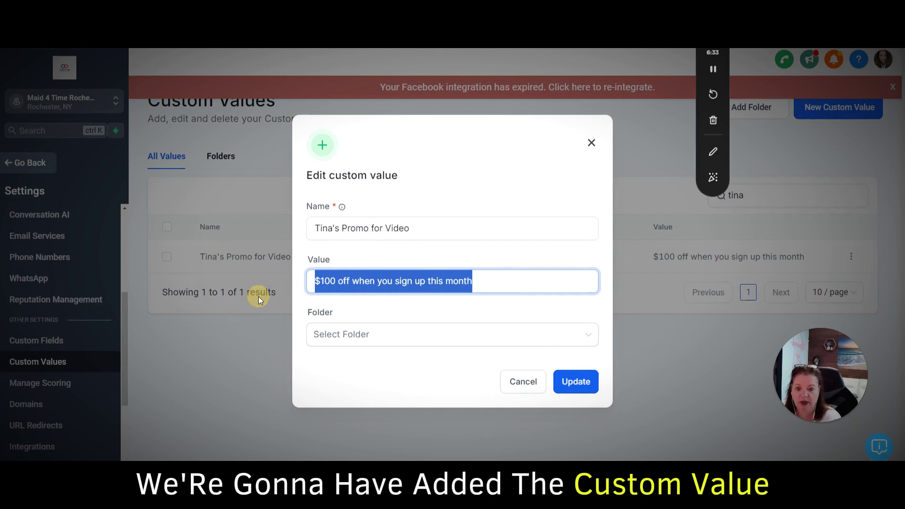
text($50 )
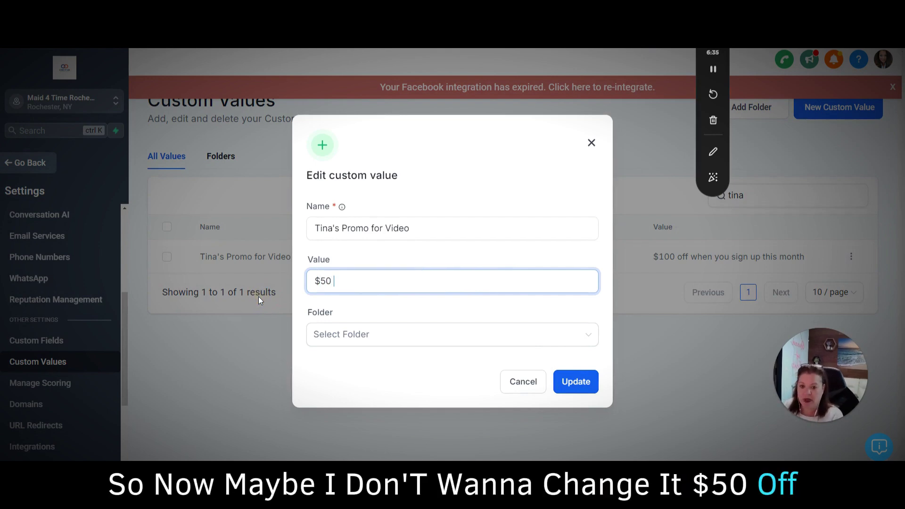
text(off whe)
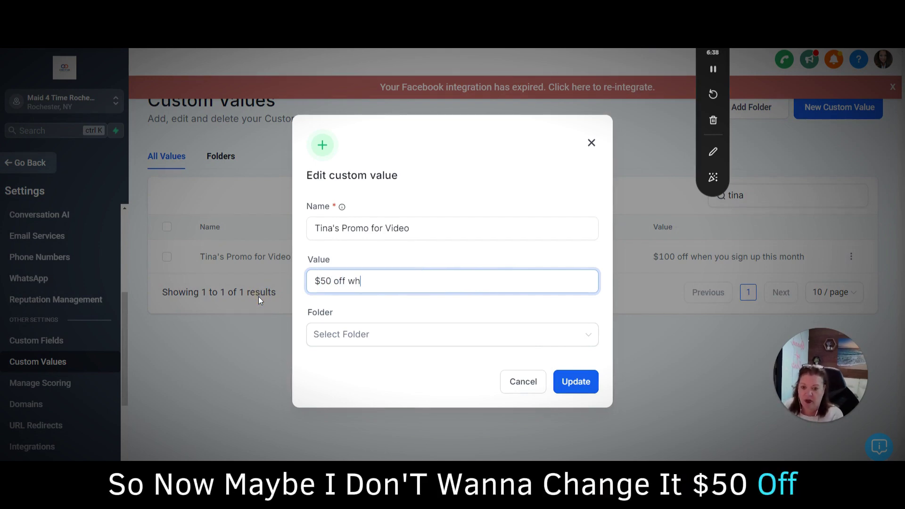
text(n you sign up)
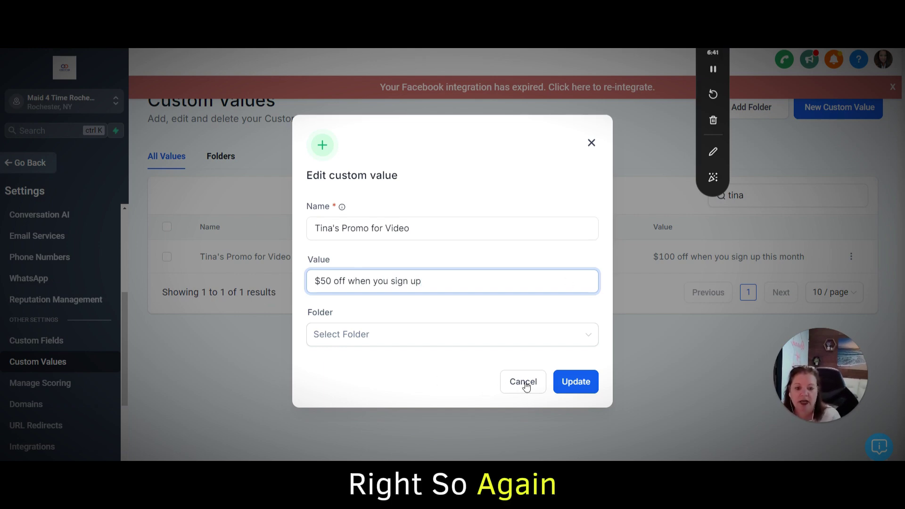
click(448, 343)
click(395, 405)
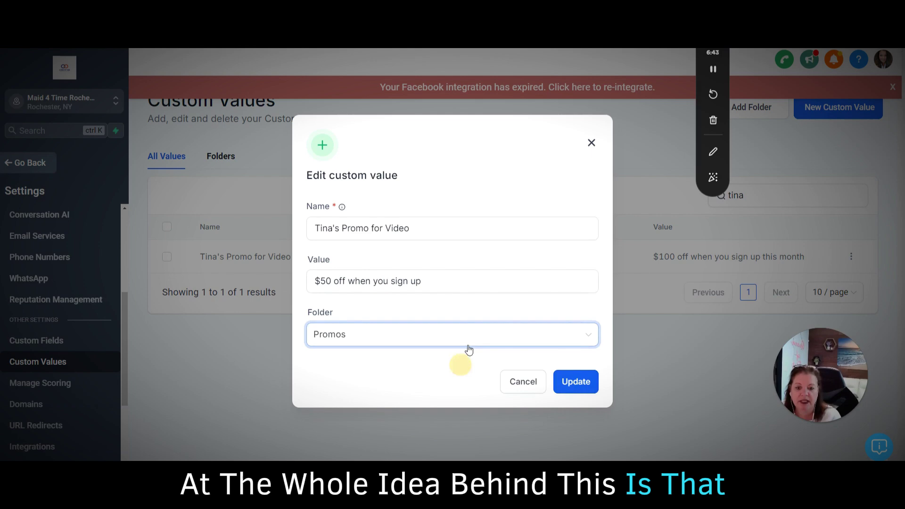